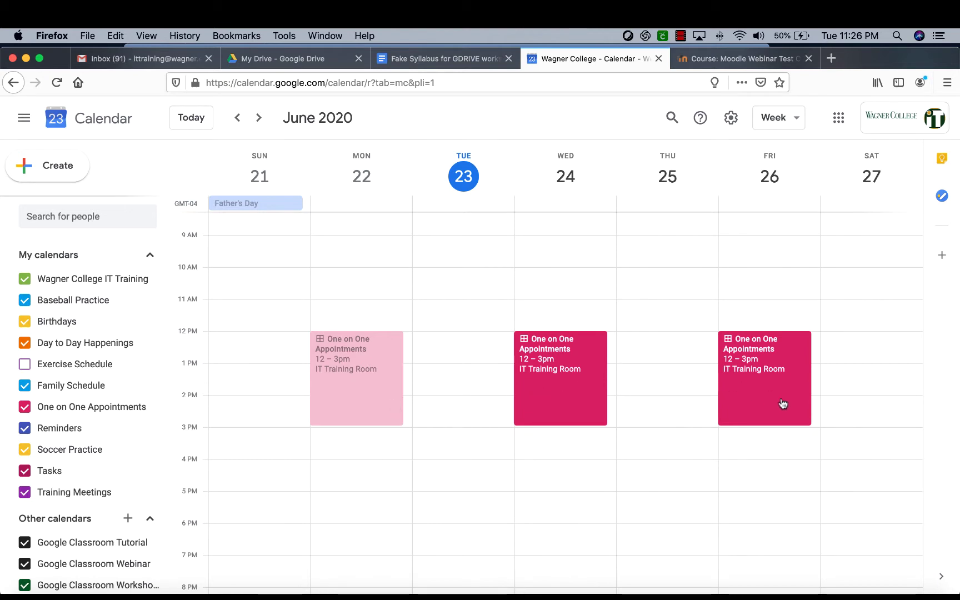
- Open the appointment page of the Wednesday, June 24 One on One Appointments event and copy its web address
left_click(572, 393)
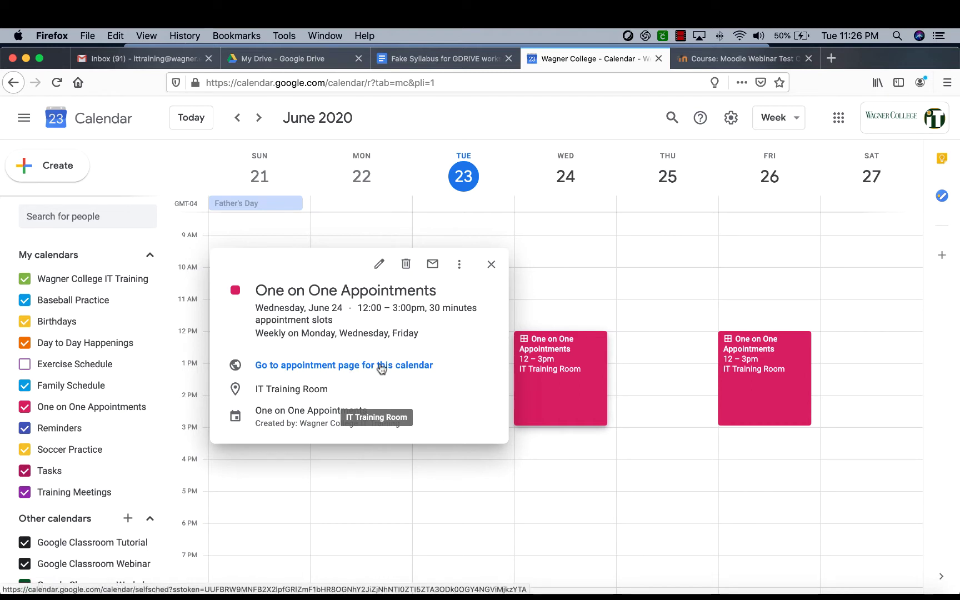
left_click(379, 264)
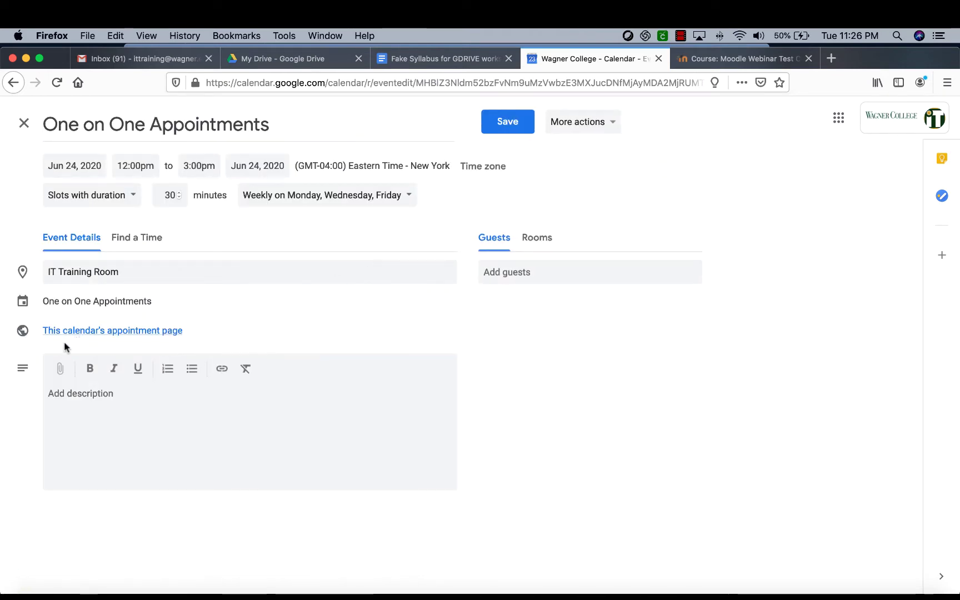
left_click(157, 331)
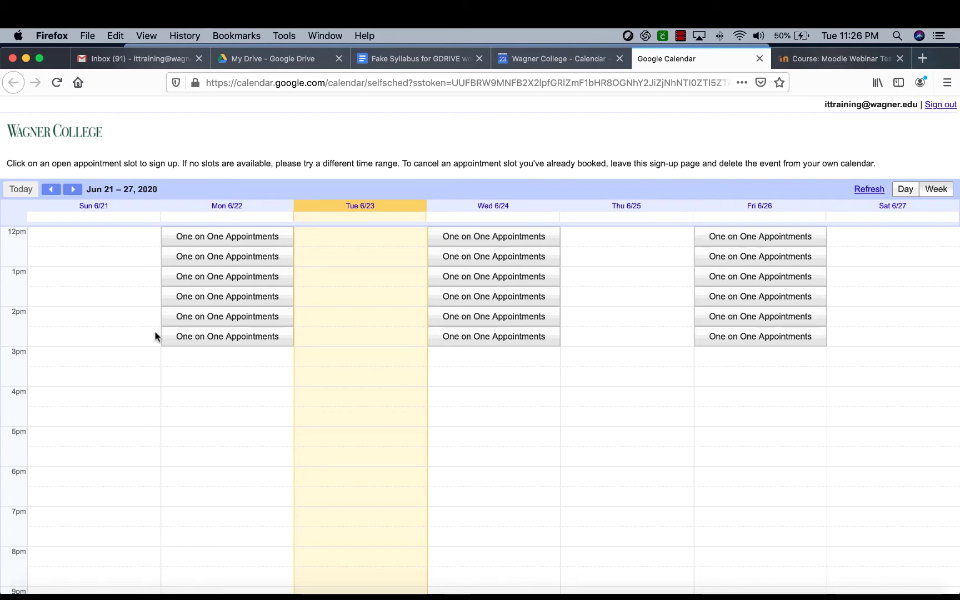
left_click(415, 84)
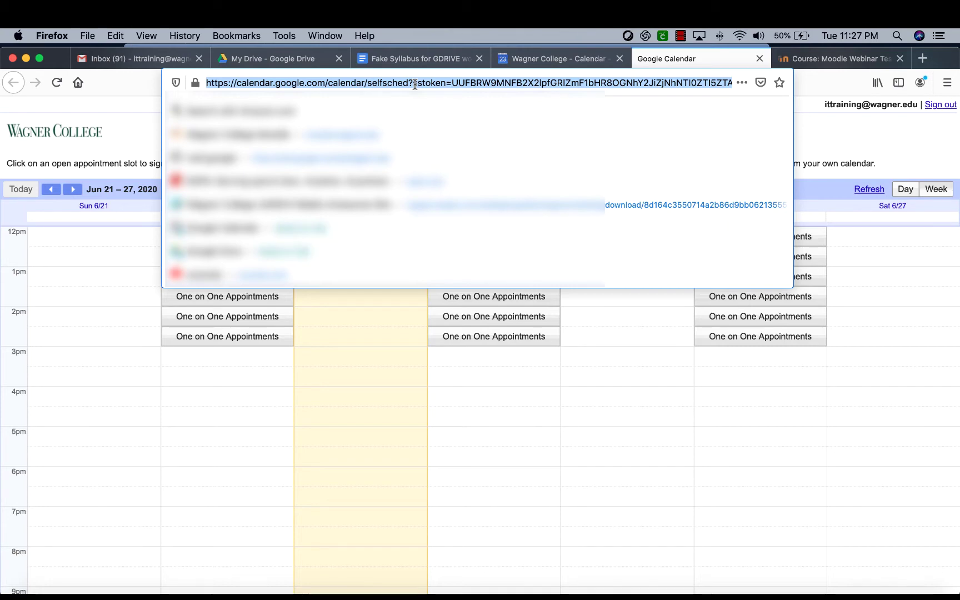
left_click(135, 120)
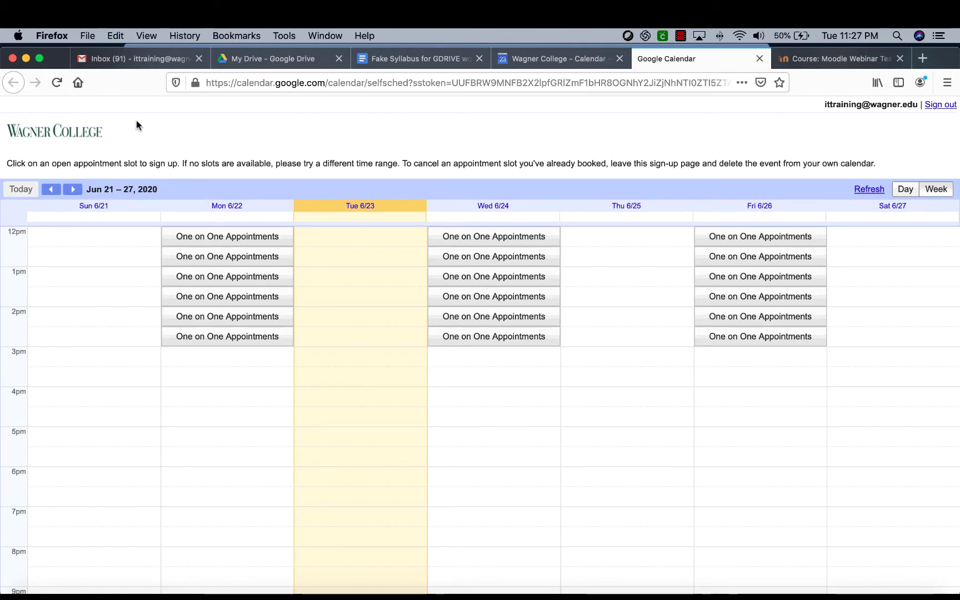
- Switch to Moodle and turn editing on for the Moodle Webinar Test Course
left_click(807, 66)
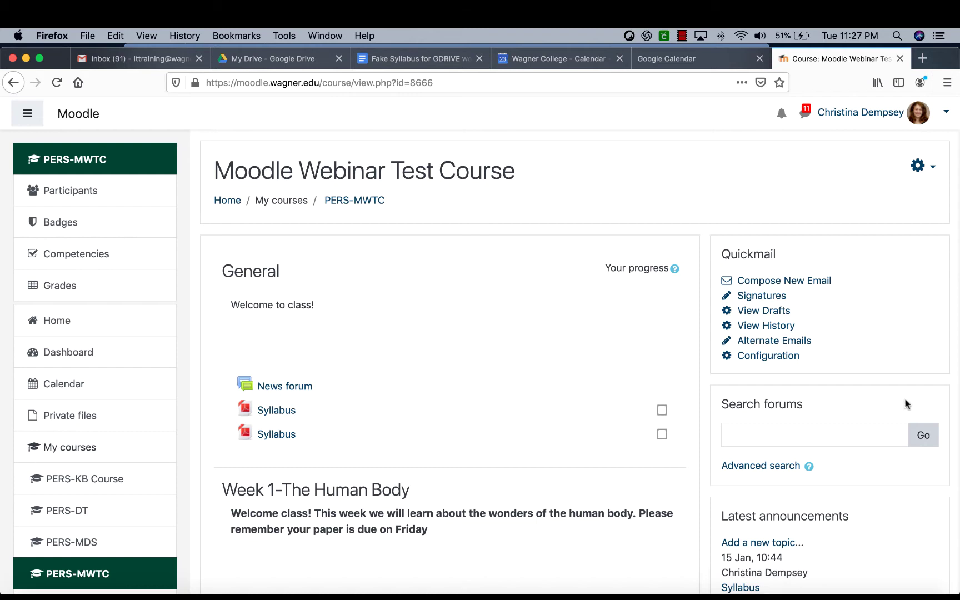
left_click(920, 173)
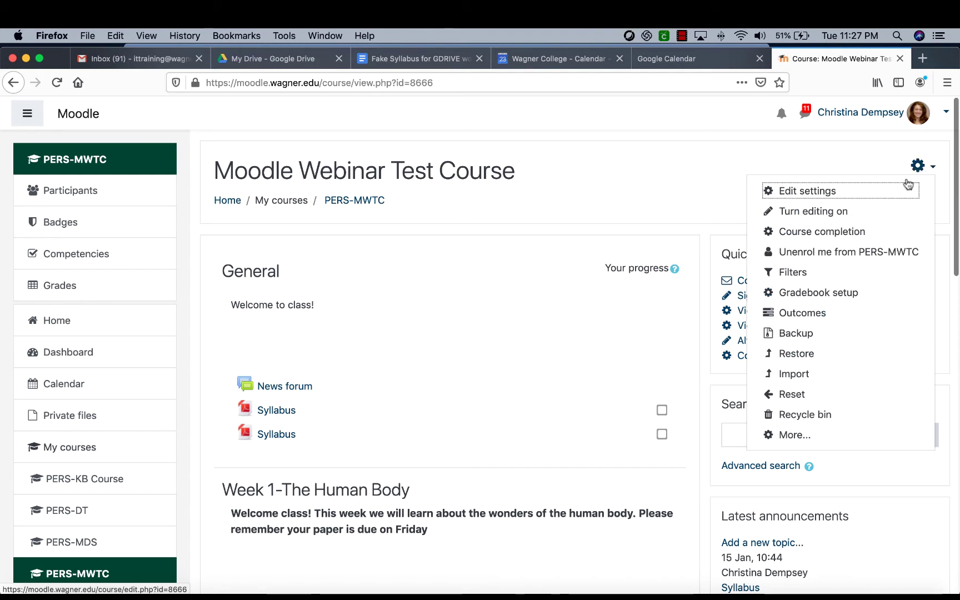
left_click(836, 212)
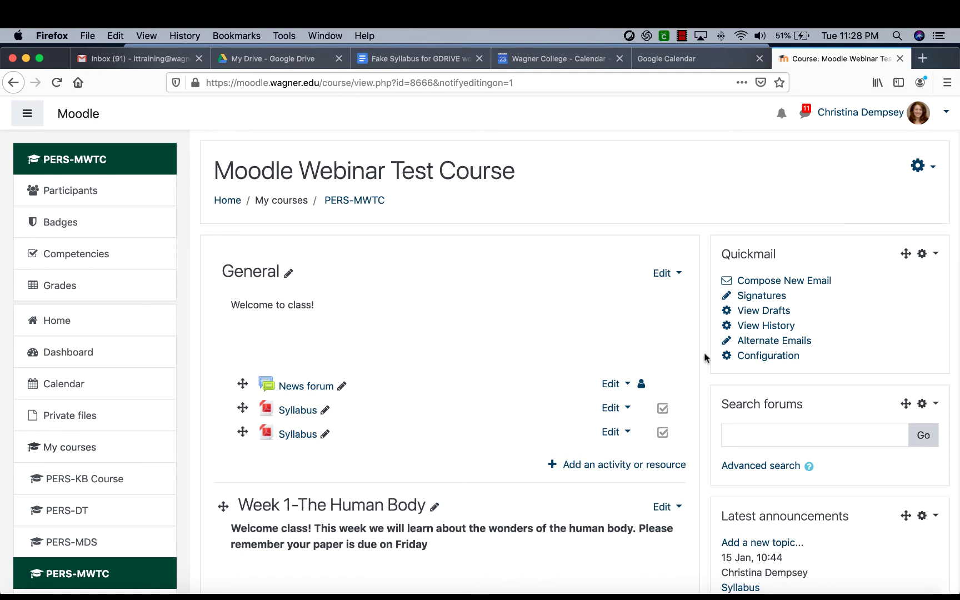
- Add a URL resource to the course's General section and name it "One on One Appointments"
left_click(603, 467)
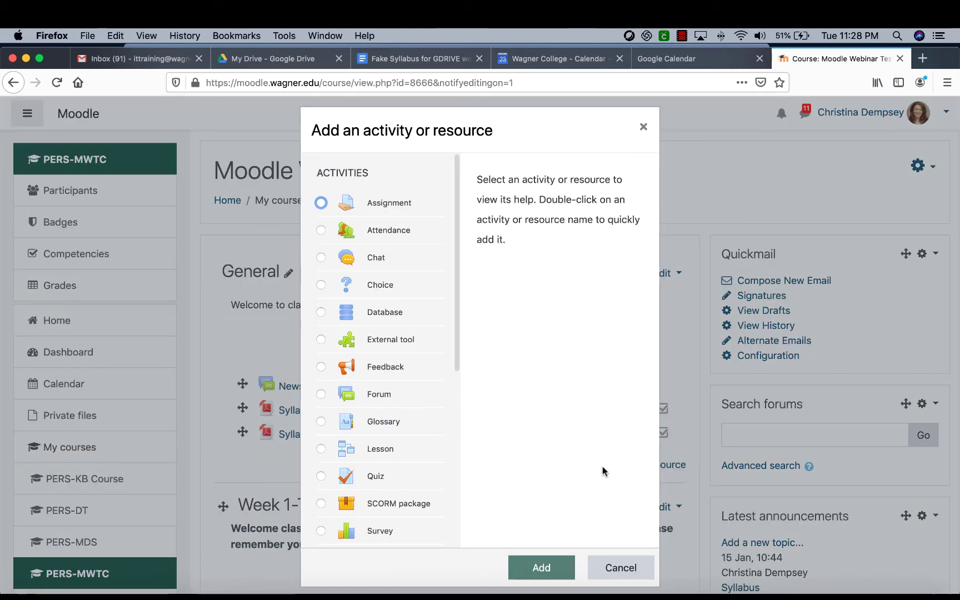
scroll(349, 429, "down", 5)
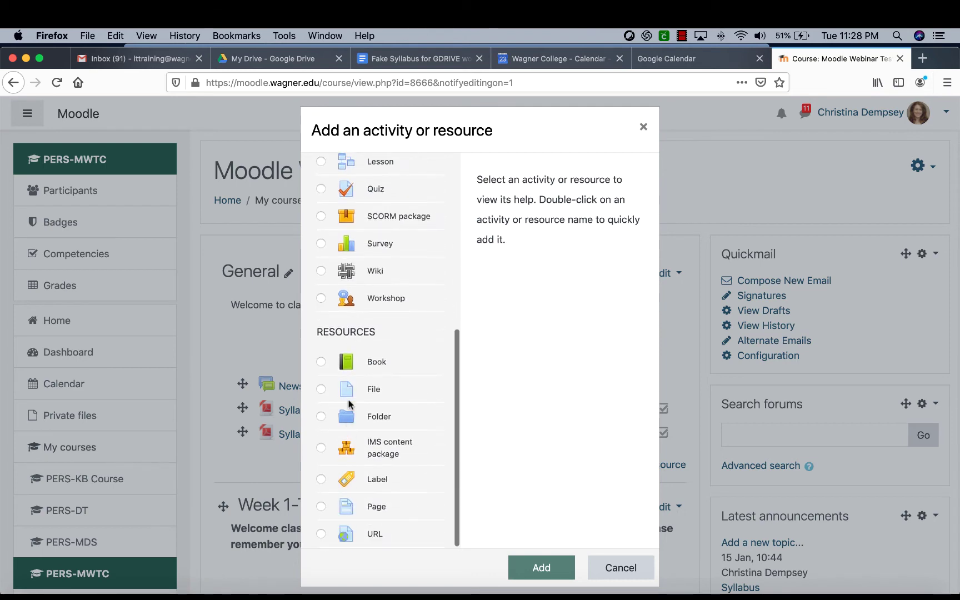
double_click(321, 535)
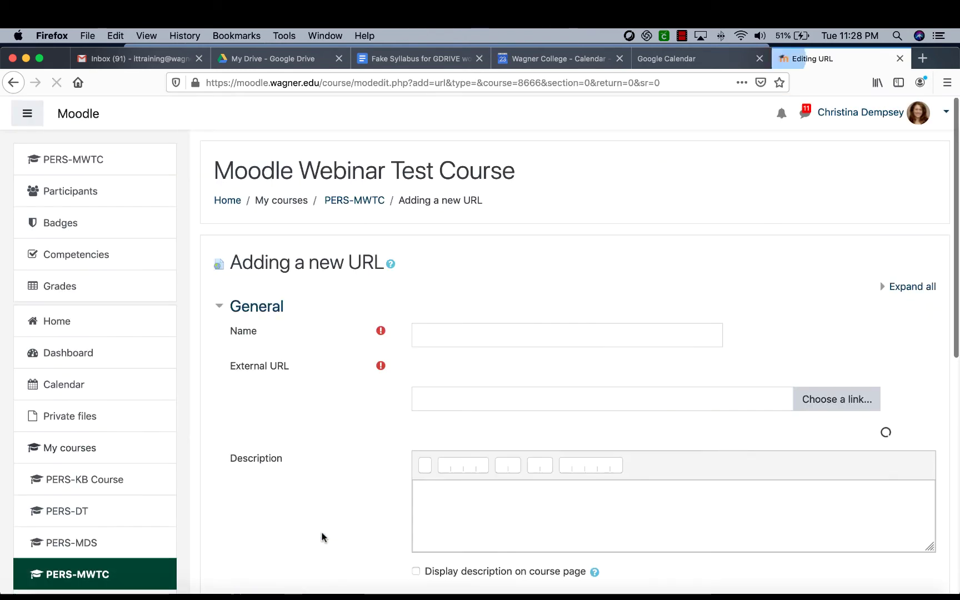
left_click(505, 343)
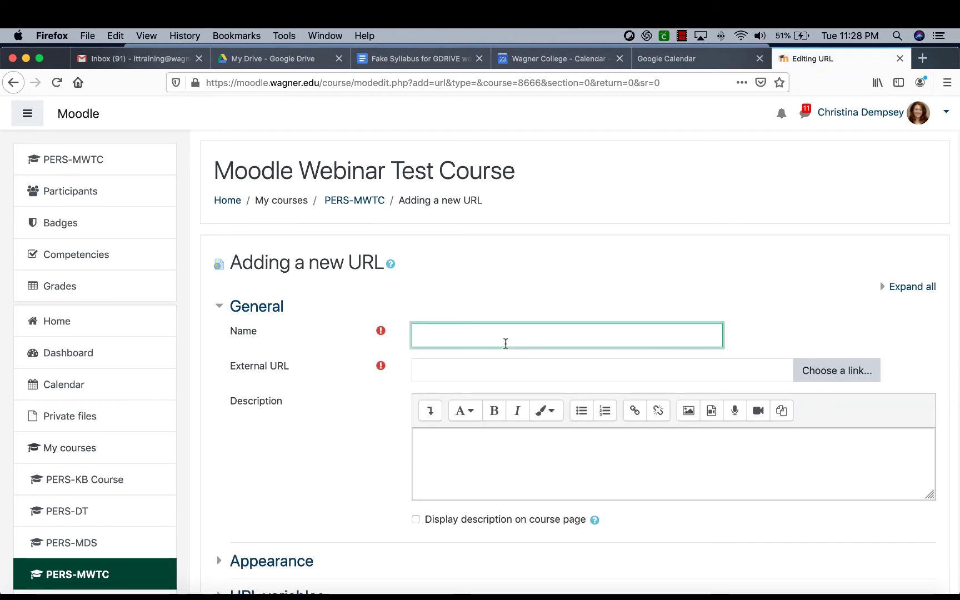
type("One ")
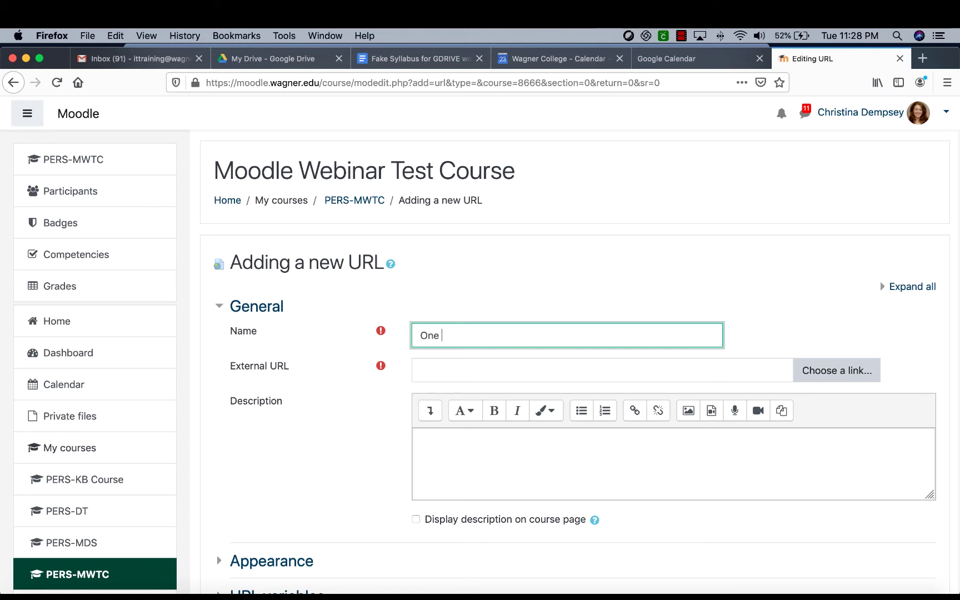
type("o")
key("BackSpace")
type("on One")
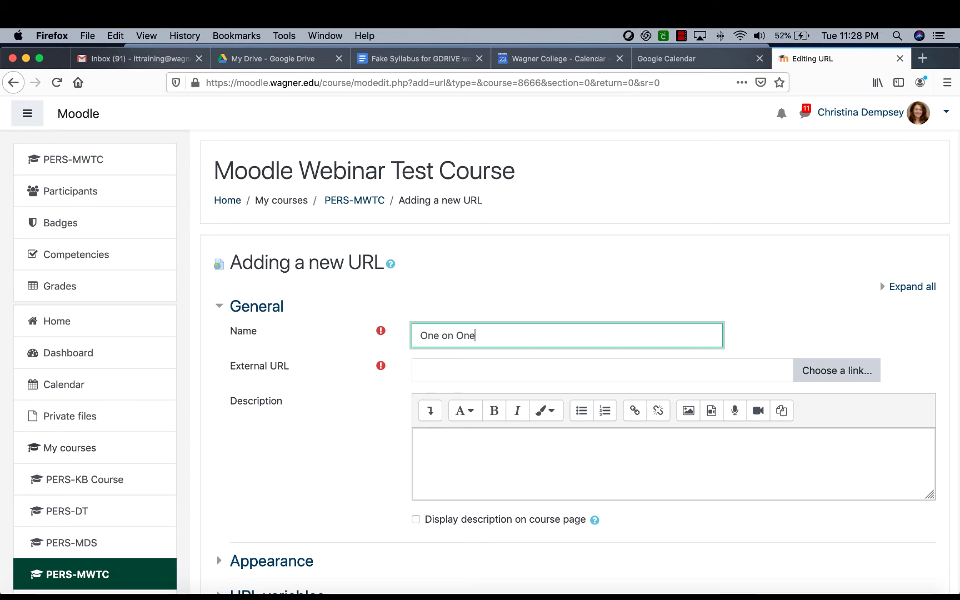
type(" Appointm")
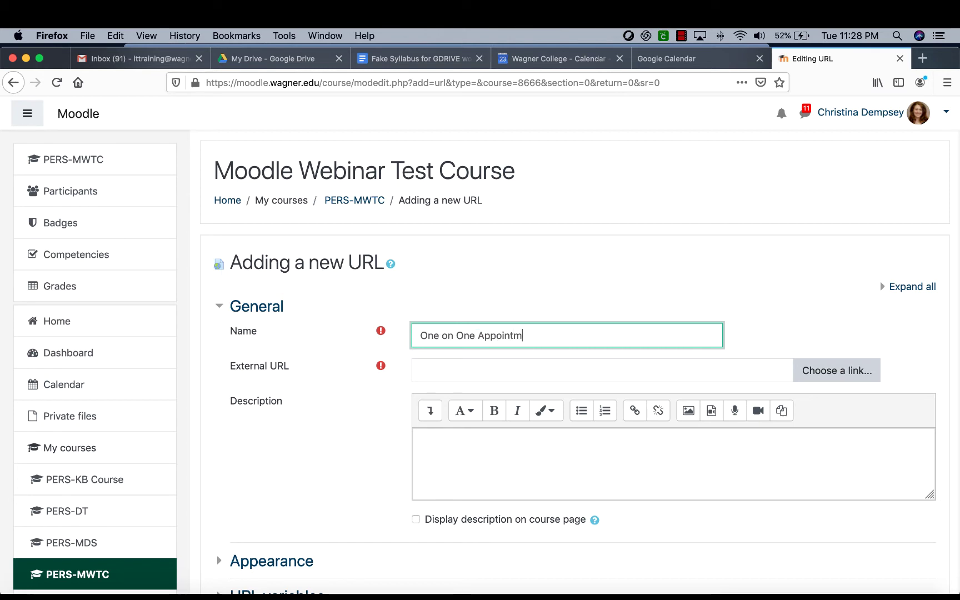
type("ents")
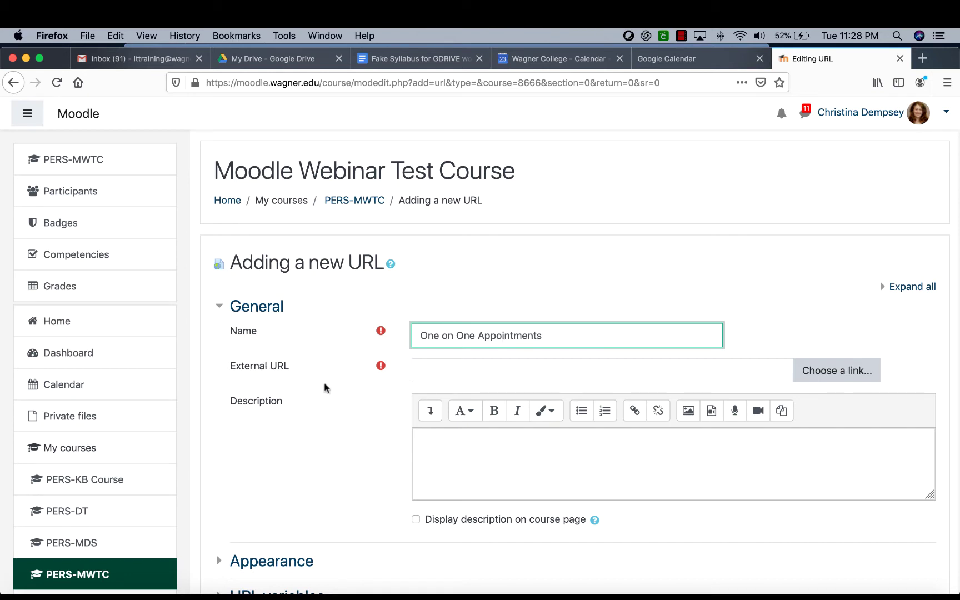
- Paste the copied appointment page address as the resource's external URL and check its beginning
left_click(455, 374)
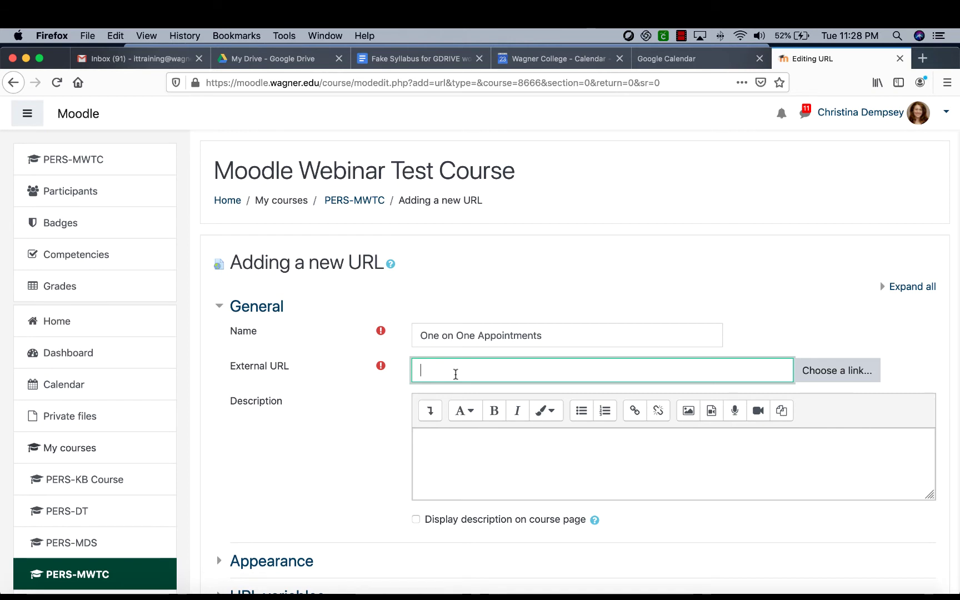
key("super+v")
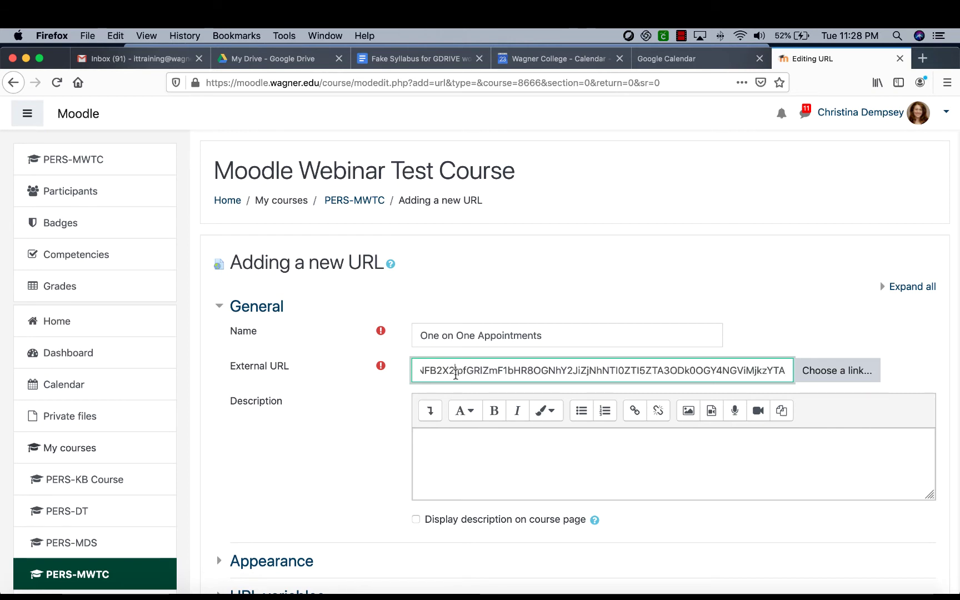
left_click_drag(455, 375, 396, 370)
left_click(428, 371)
left_click(419, 370)
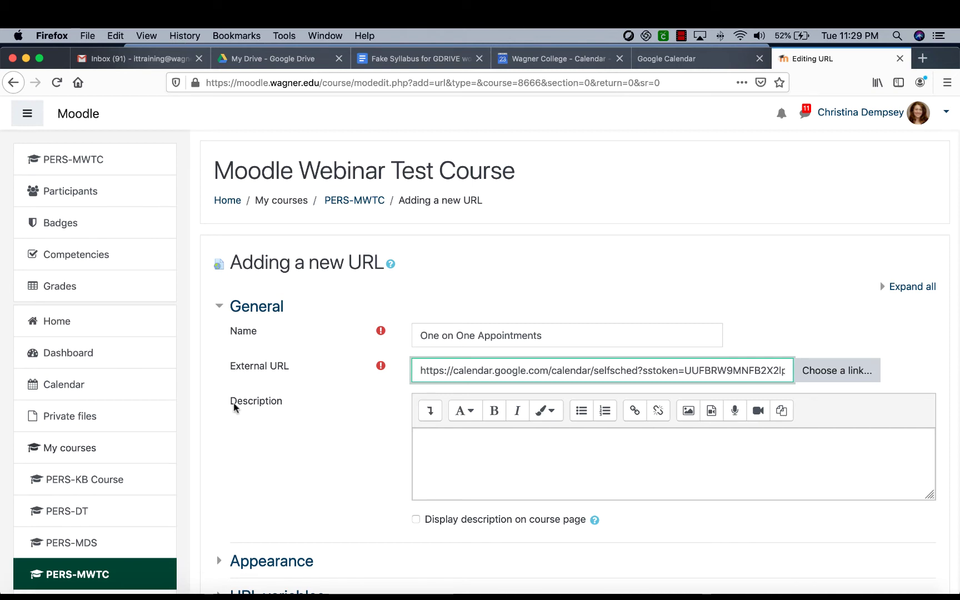
- Save the URL resource, returning to the course, and test its One on One Appointments link
scroll(234, 407, "down", 1)
scroll(234, 407, "down", 10)
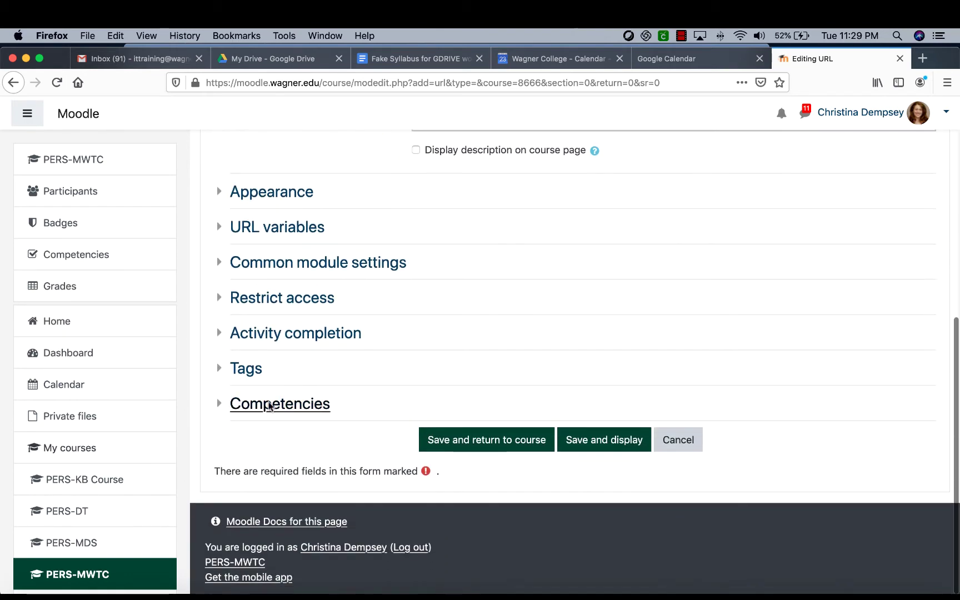
left_click(460, 440)
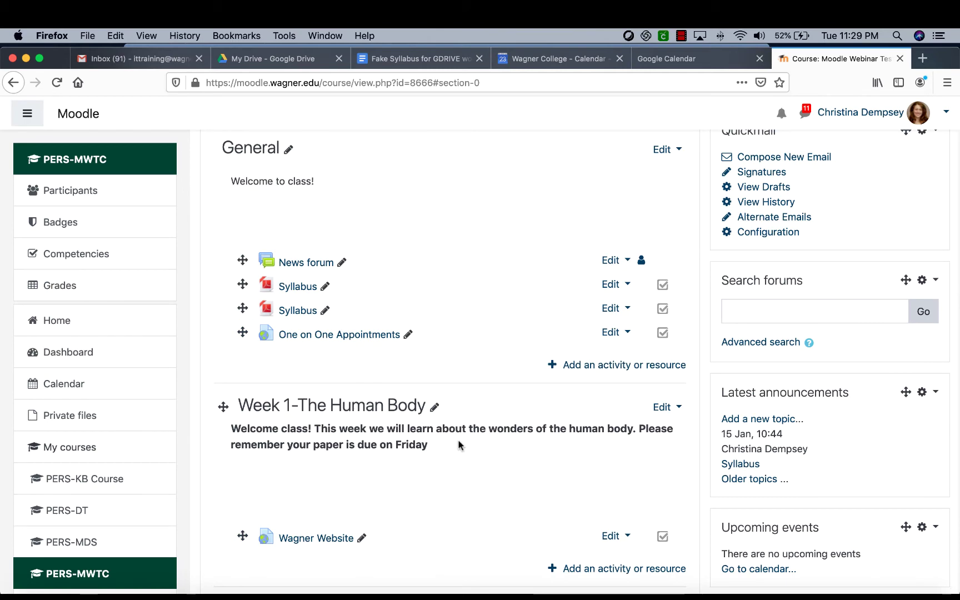
left_click(377, 335)
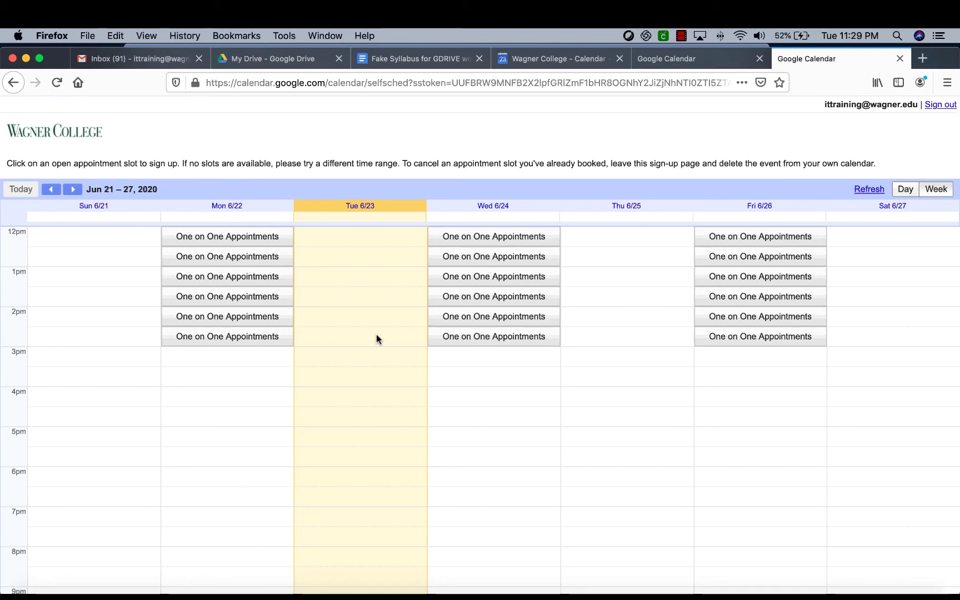
- Switch to the Fake Syllabus for GDRIVE workshop document in Word and add an empty line below the BU101 title
left_click(695, 593)
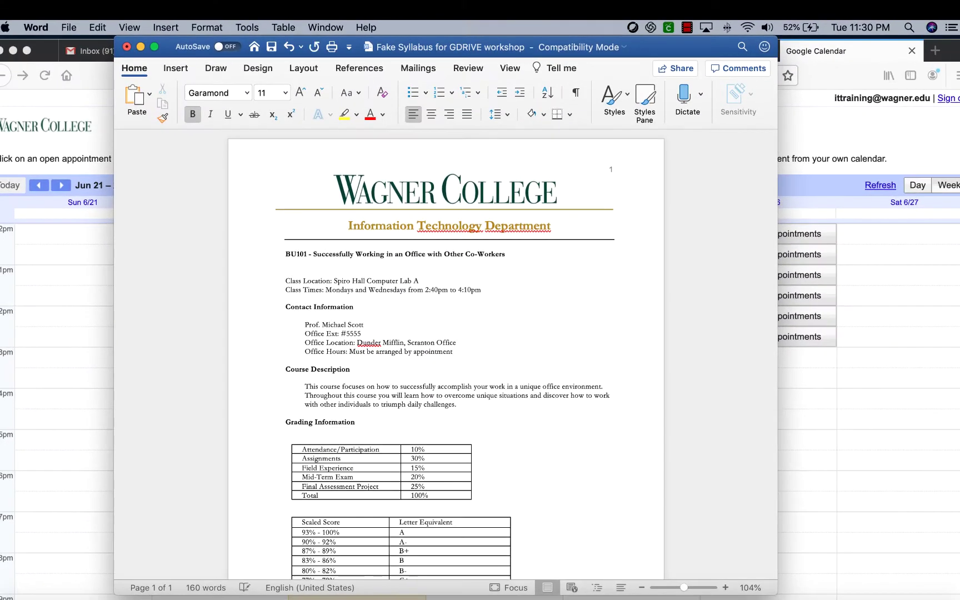
key("Return")
key("Up")
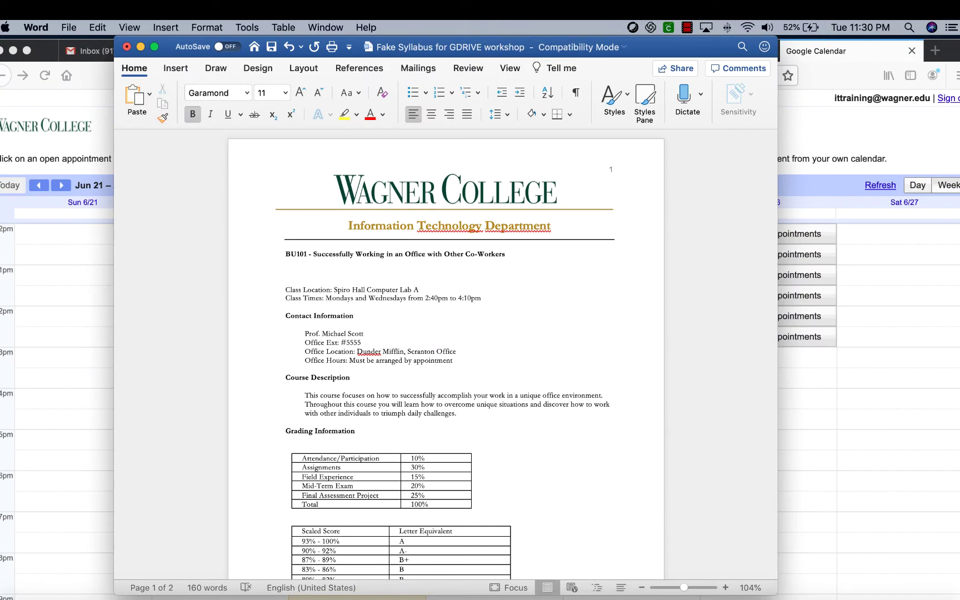
- Insert a hyperlink below the BU101 title with the display text "One on One Appointments" and the copied appointment page address
left_click(176, 27)
left_click(198, 207)
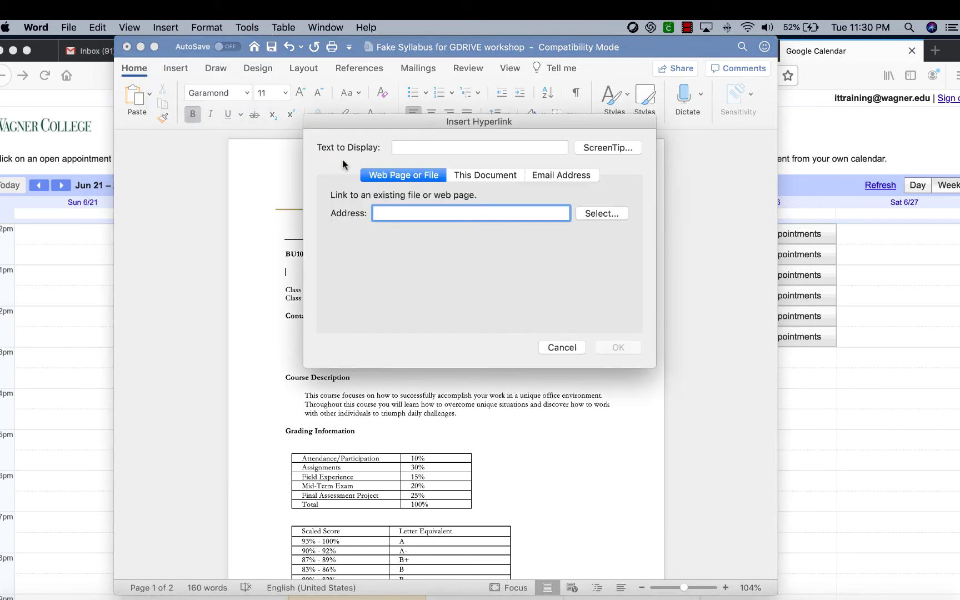
left_click(414, 147)
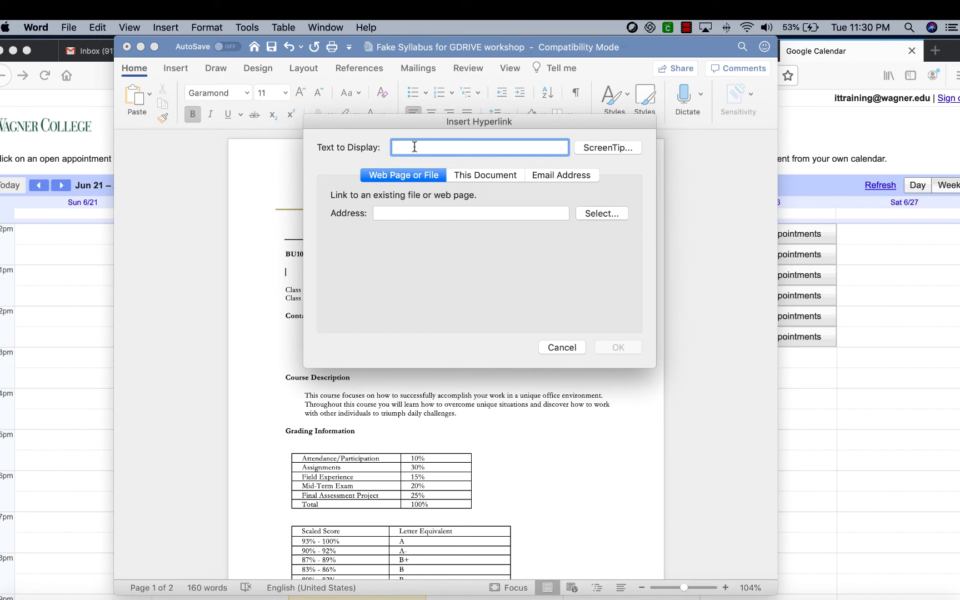
type("One on One Appointments")
left_click(398, 214)
key("super+v")
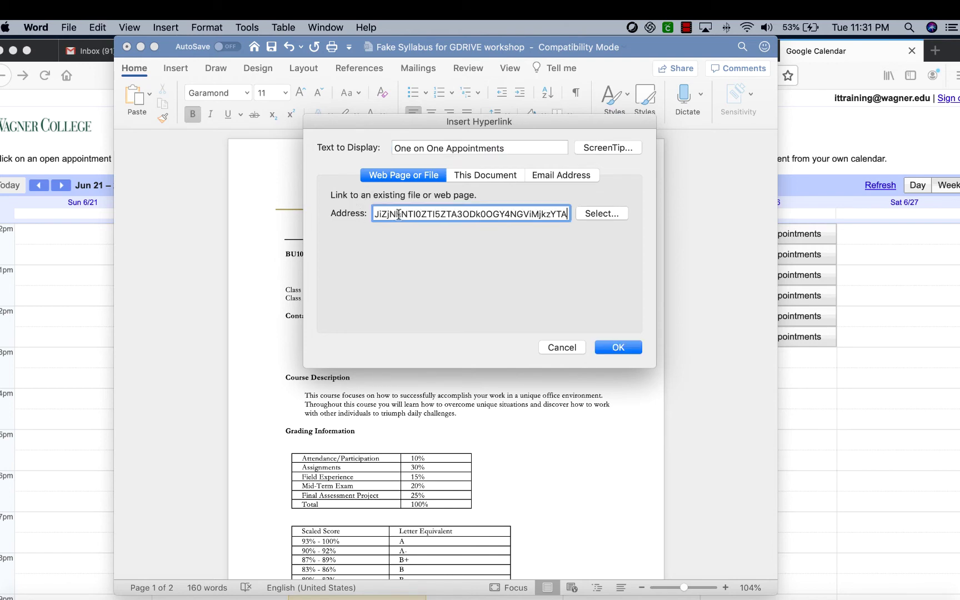
left_click_drag(414, 214, 333, 213)
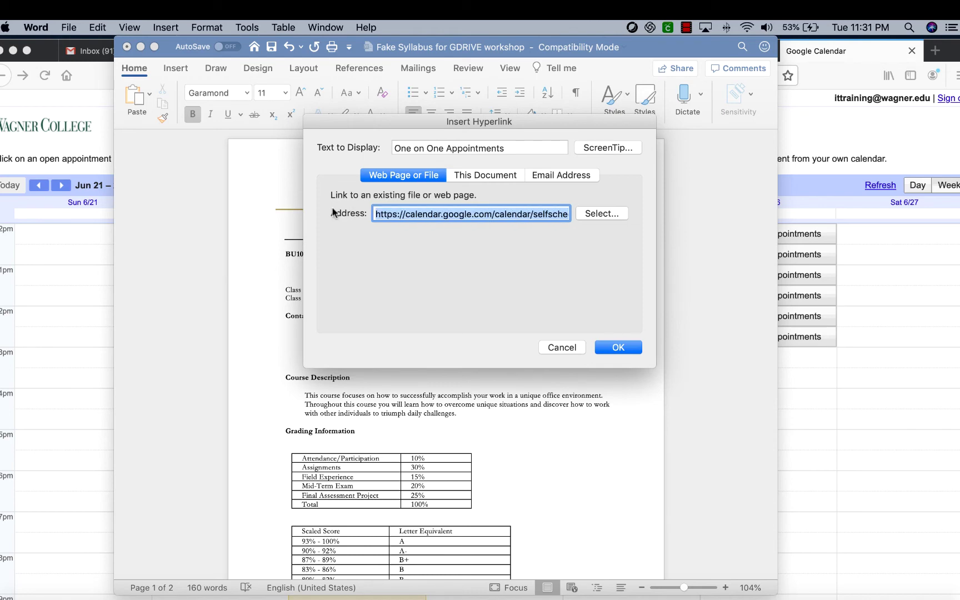
left_click(377, 213)
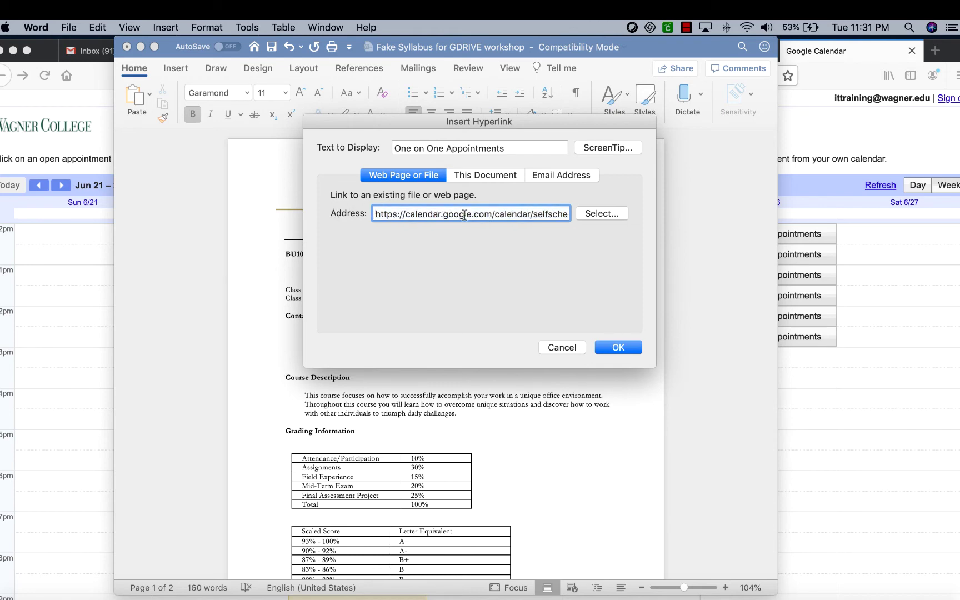
left_click(625, 346)
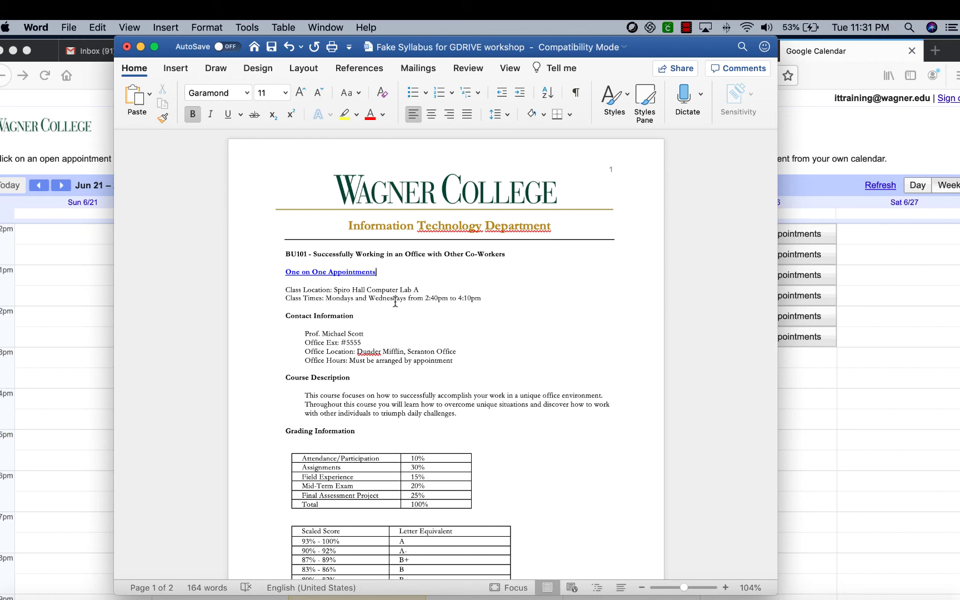
- Switch to the Fake Syllabus for GDRIVE workshop document in Google Docs and add an empty line below the BU101 title
left_click(858, 51)
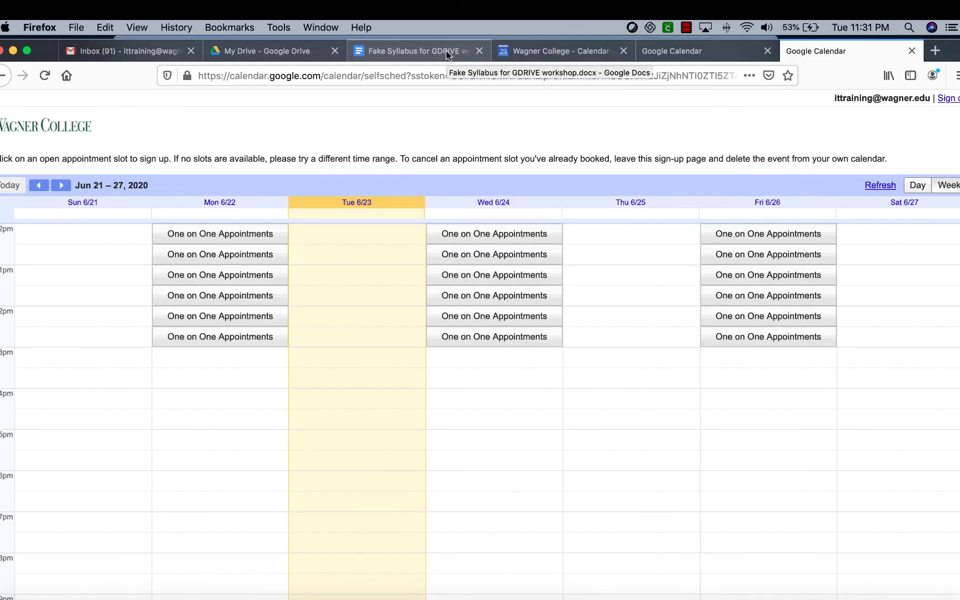
left_click(446, 50)
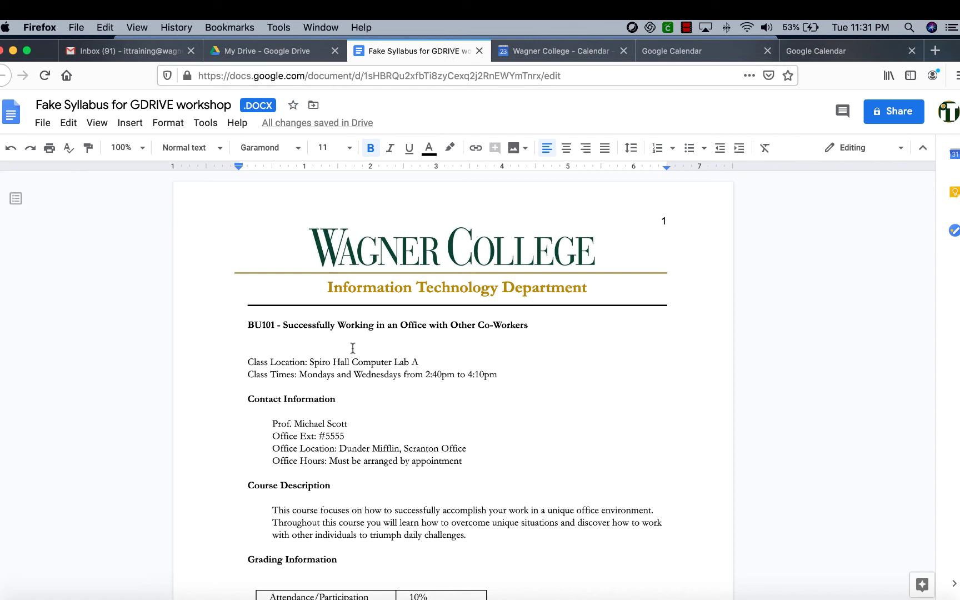
key("Return")
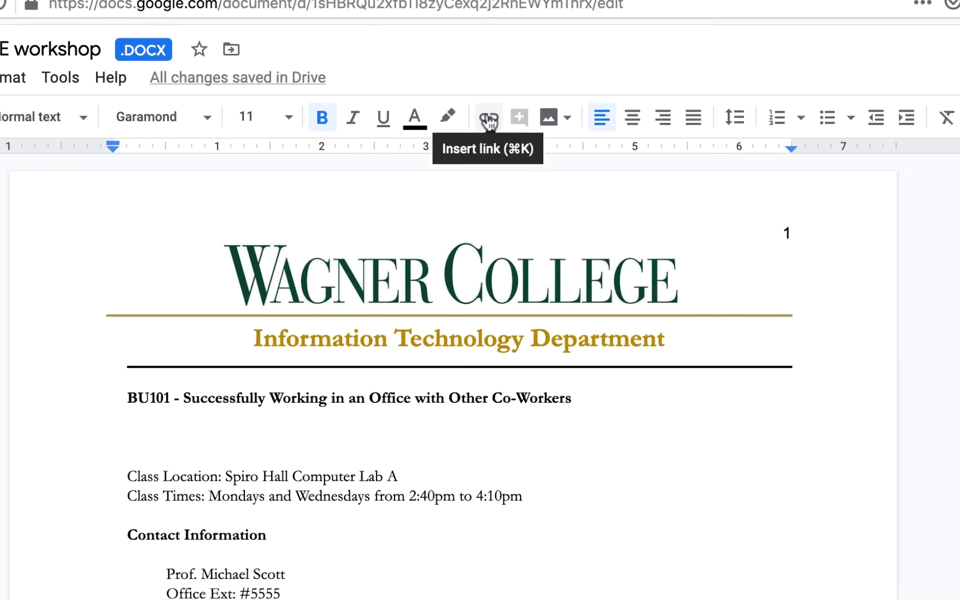
- Insert a link below the BU101 title with the text "One on One Appointments" and the copied appointment page address, checking the address's beginning
left_click(489, 118)
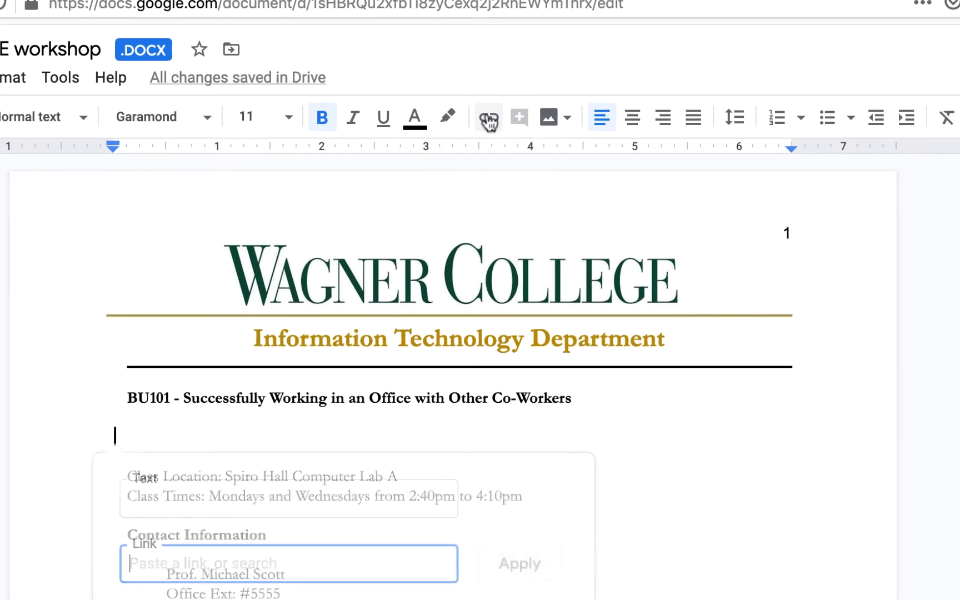
left_click(180, 486)
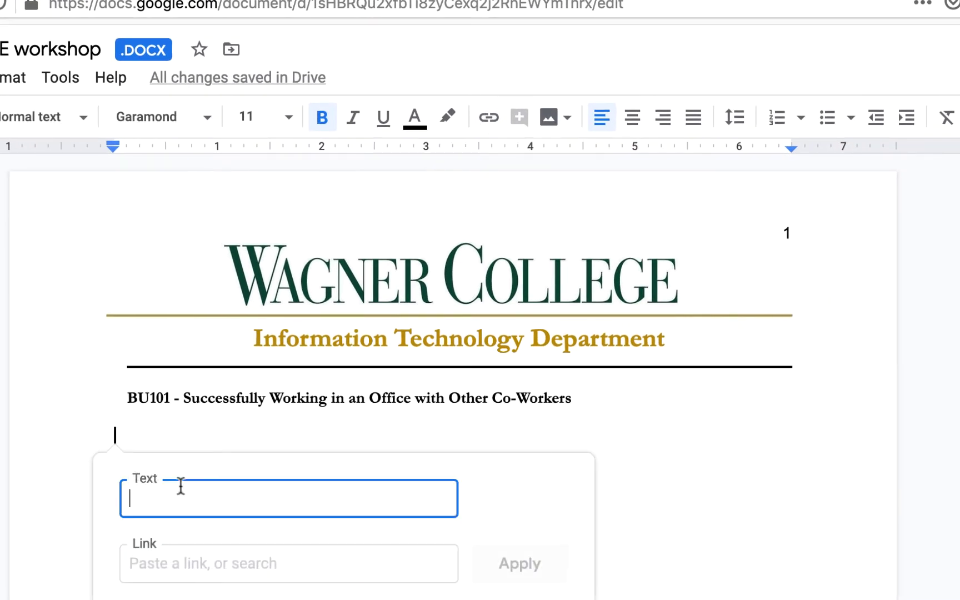
type("One on One Appo")
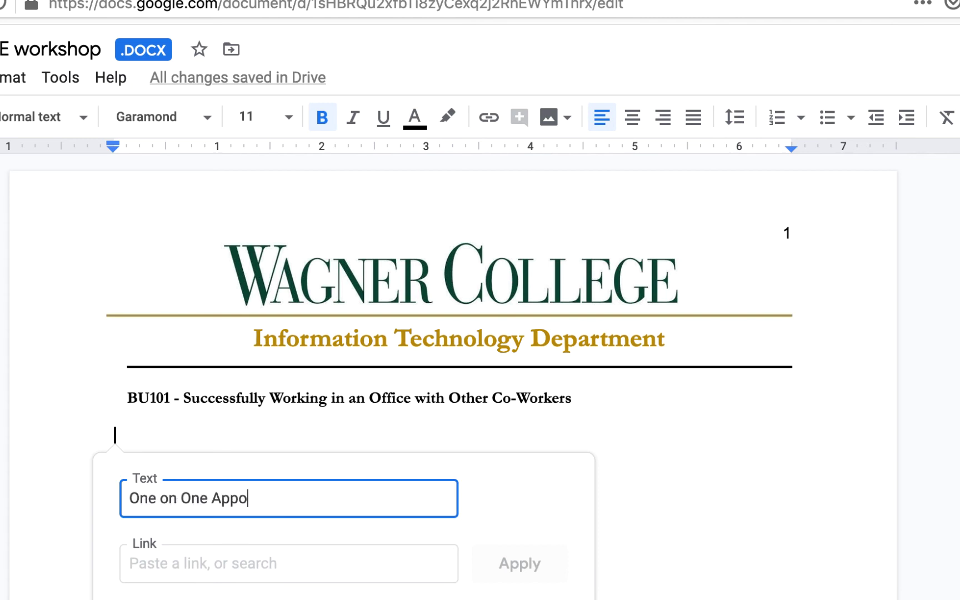
type("intments")
left_click(192, 572)
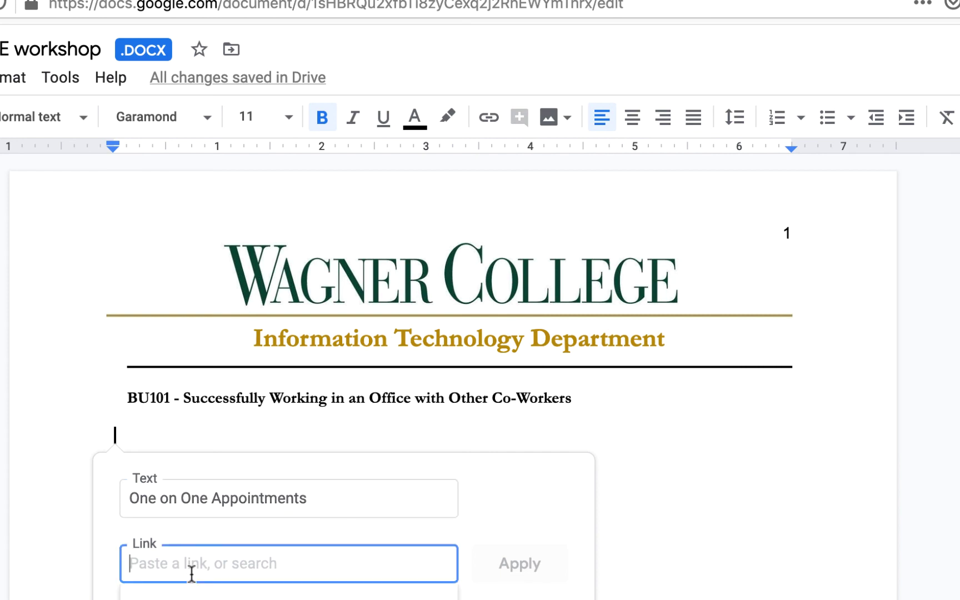
key("super+v")
left_click_drag(192, 572, 82, 561)
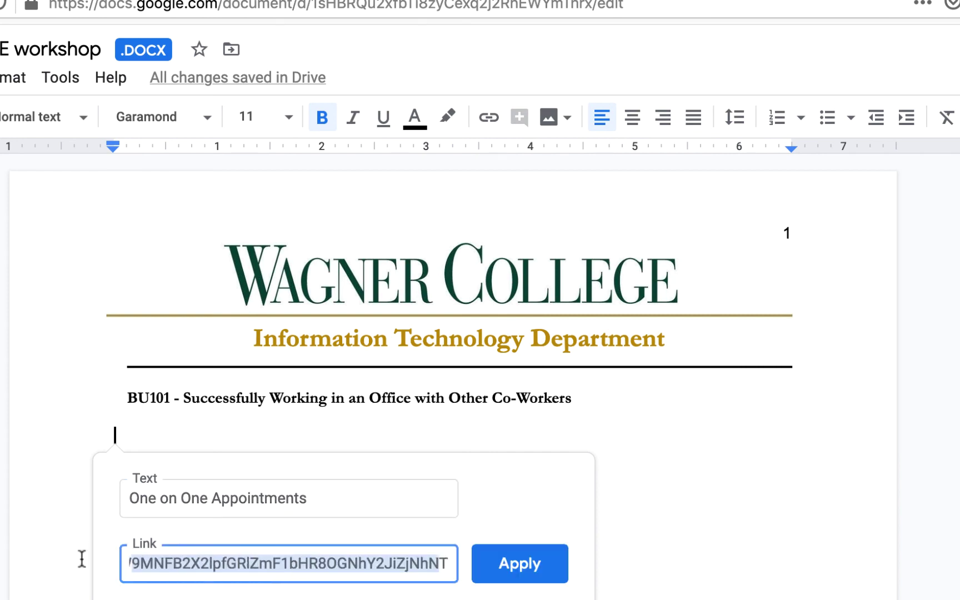
left_click(132, 569)
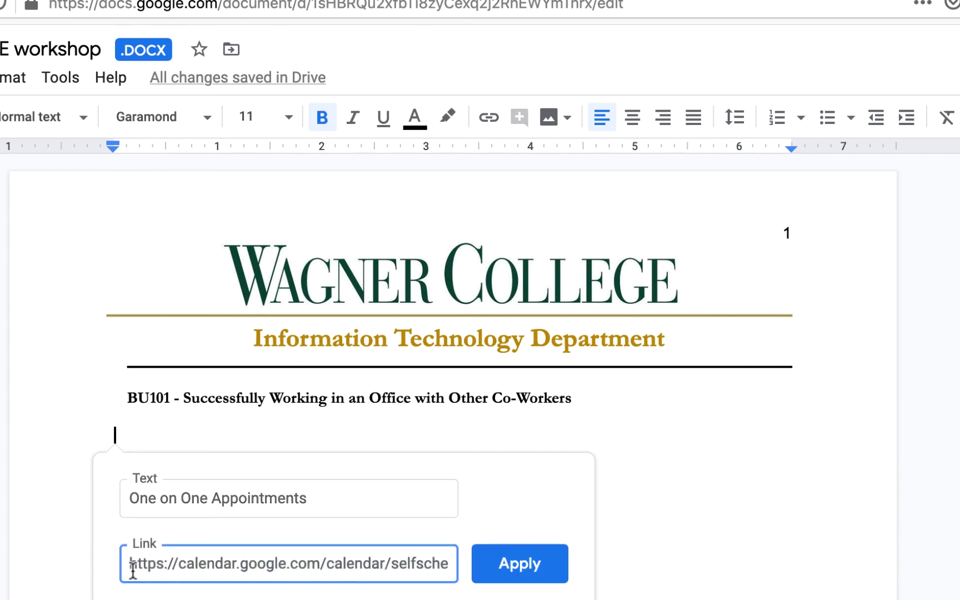
left_click(521, 562)
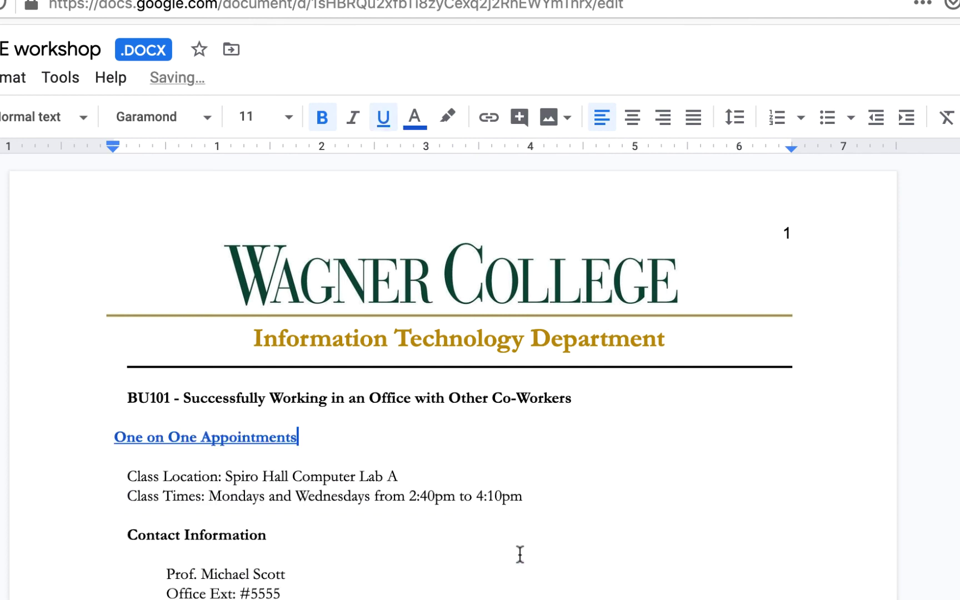
- Test the One on One Appointments link in the syllabus by opening its calendar address
key("Up")
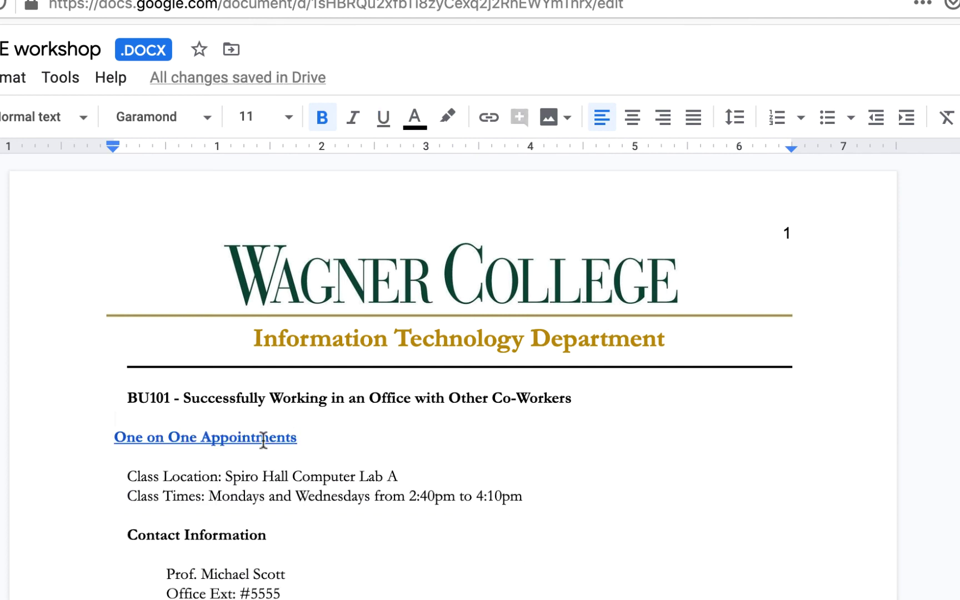
left_click(263, 439)
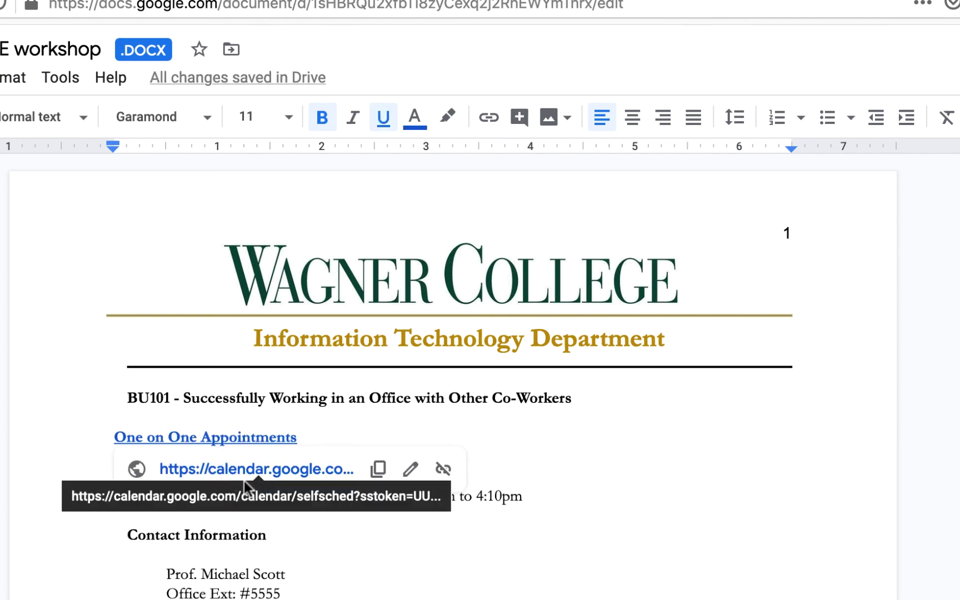
left_click(297, 472)
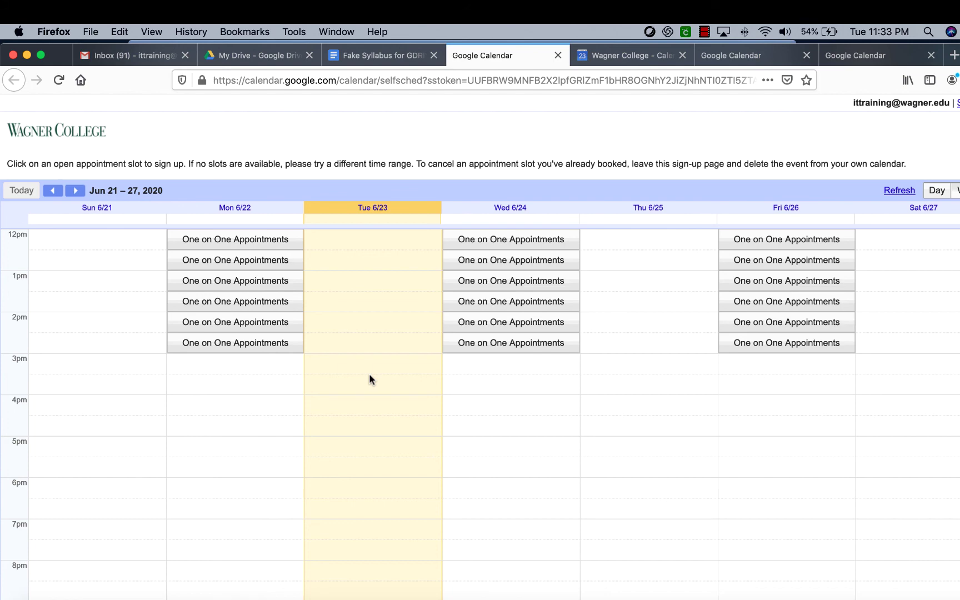
- Switch to the new message in Gmail and place the cursor on the line below the signature's phone number
left_click(134, 56)
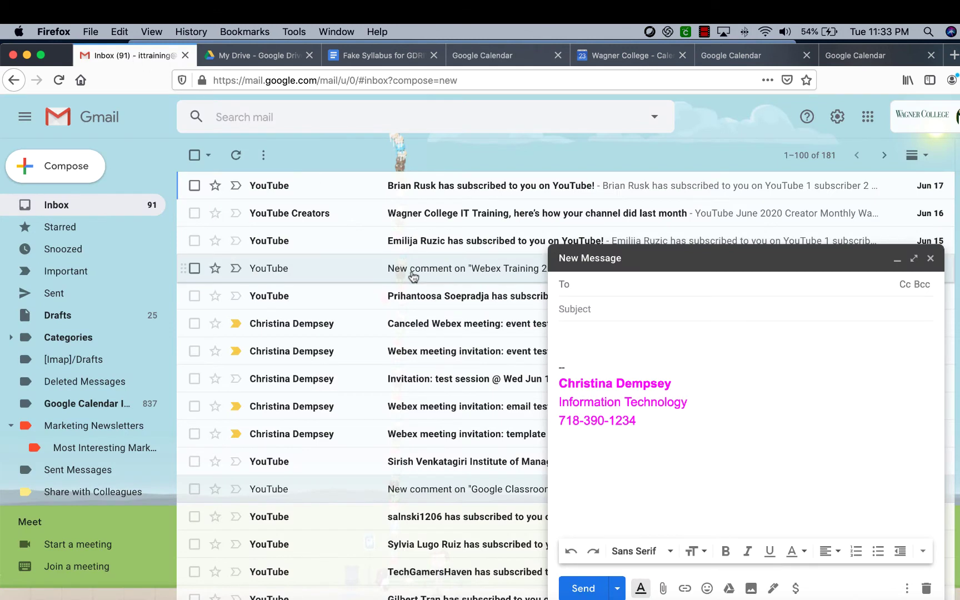
left_click(587, 336)
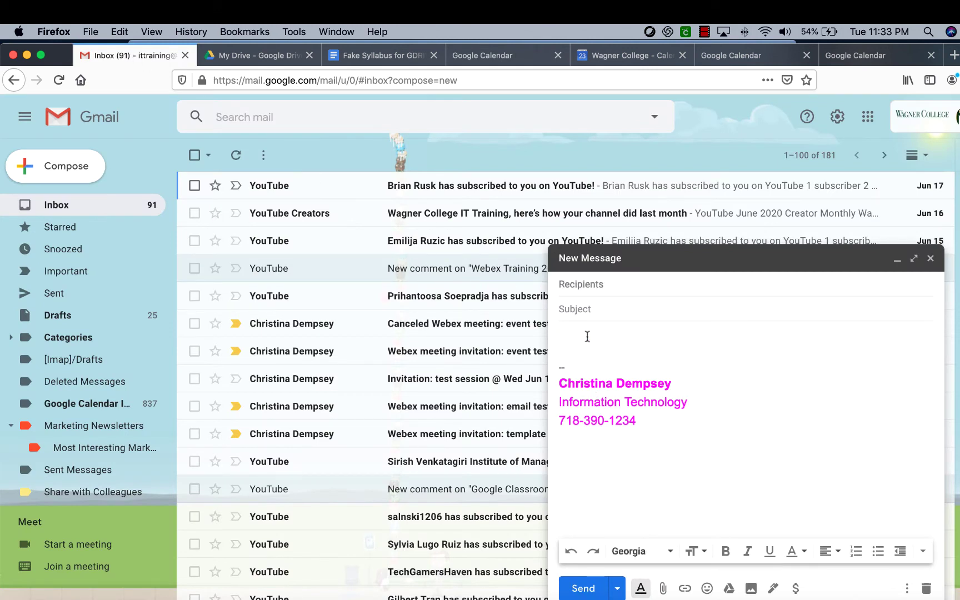
left_click(652, 429)
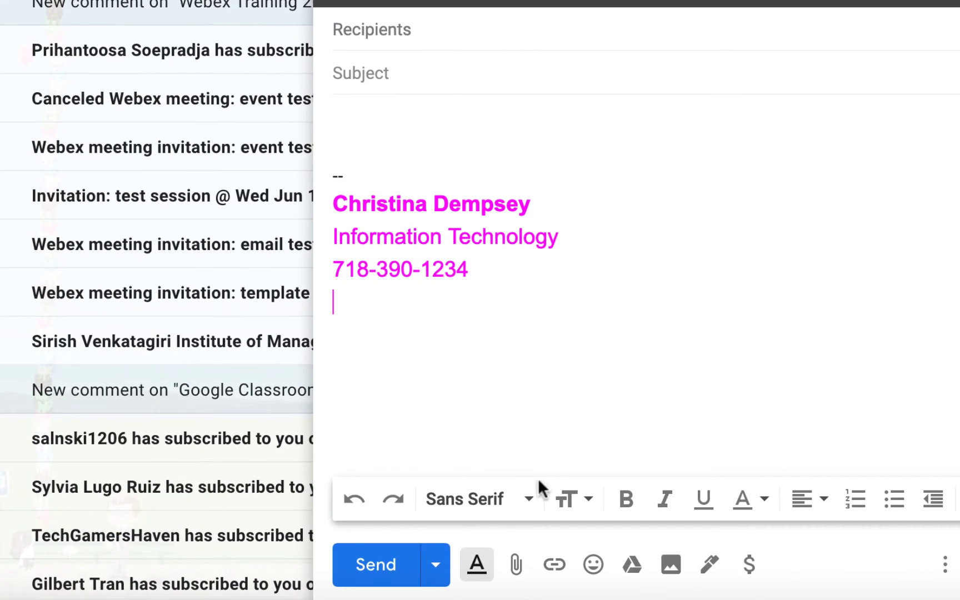
- Start a web address link below the email signature with the display text "One on One Appointments"
left_click(549, 575)
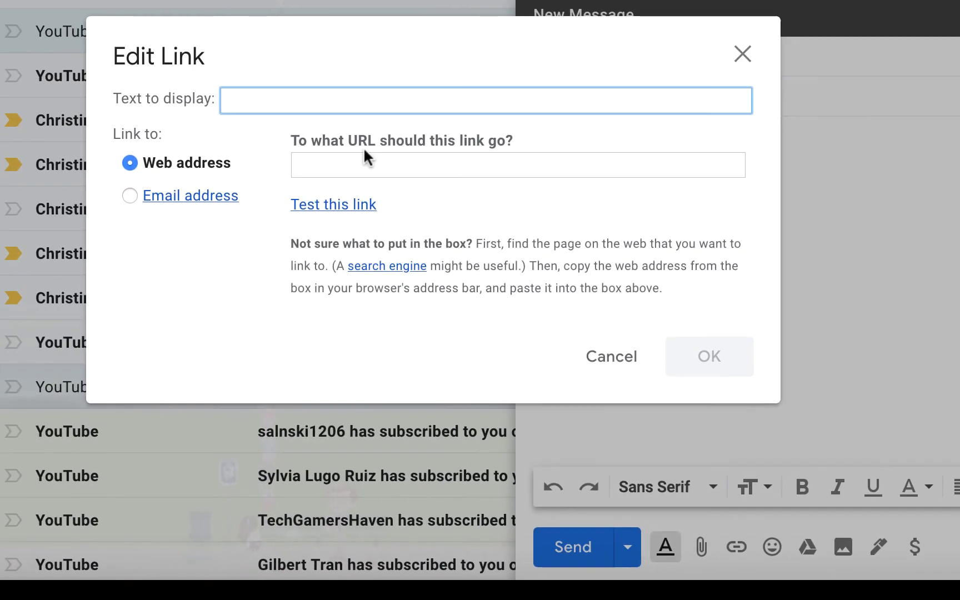
type("One O")
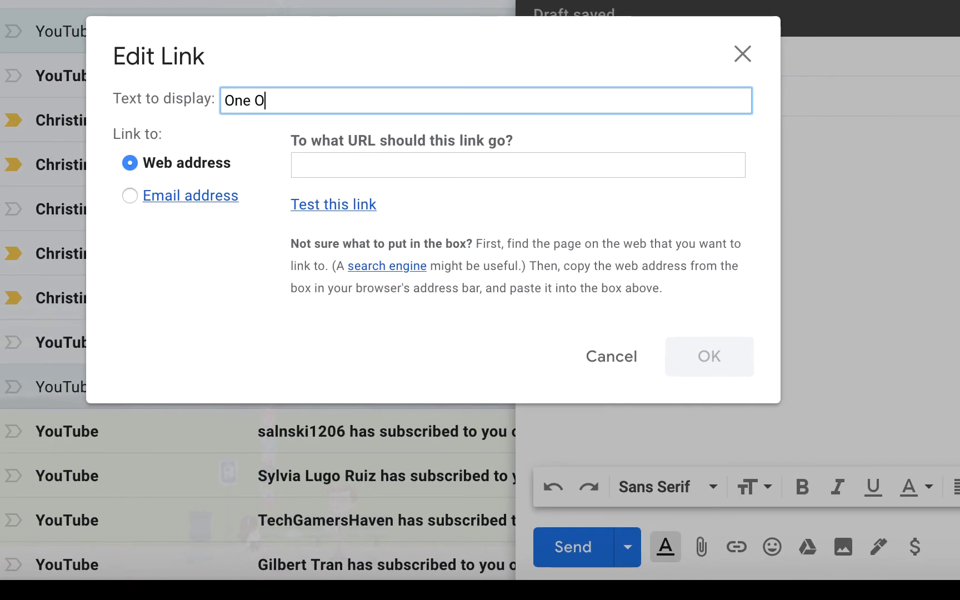
key("BackSpace")
type("on One A")
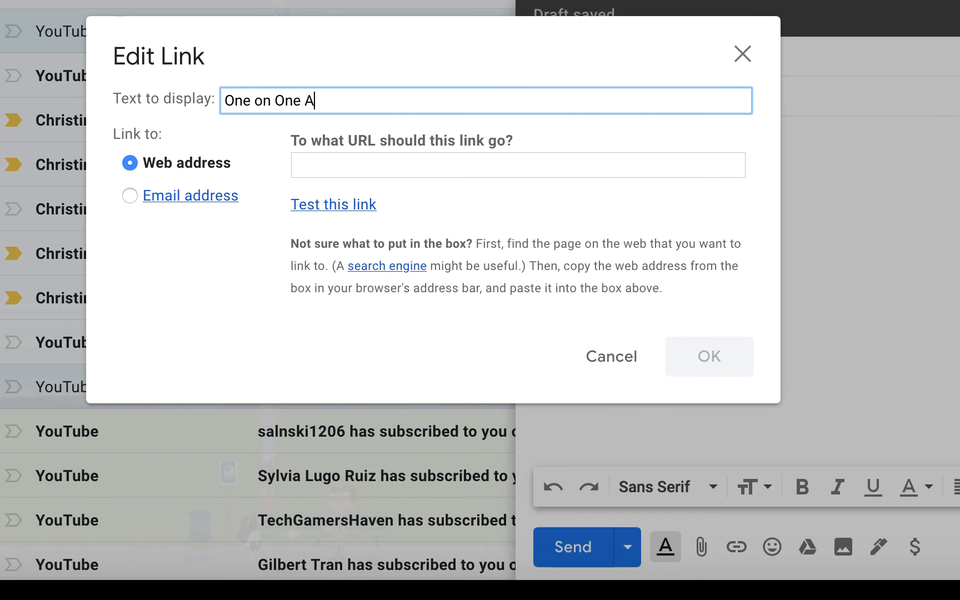
type("ppoint")
key("BackSpace")
type("ntments")
- Paste the copied appointment page address as the link's URL, check its beginning, and insert the link under the signature
left_click(383, 165)
key("ctrl+v")
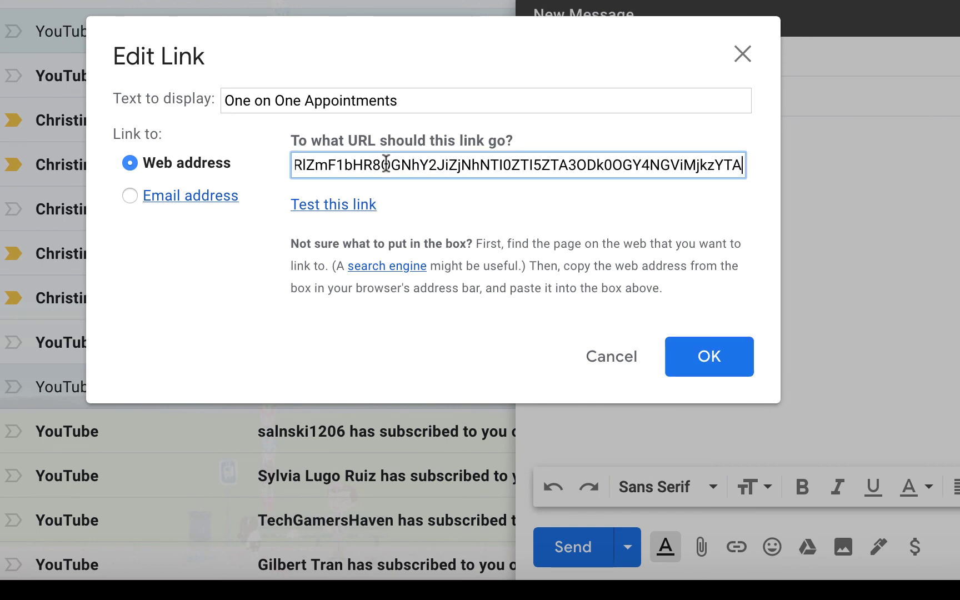
double_click(360, 172)
left_click_drag(360, 172, 256, 165)
left_click(294, 165)
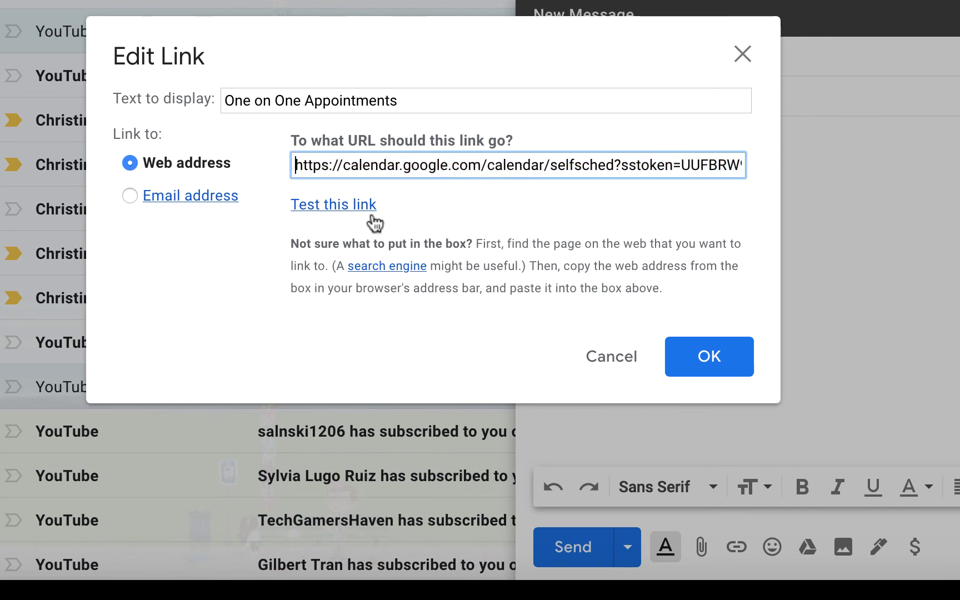
left_click(729, 364)
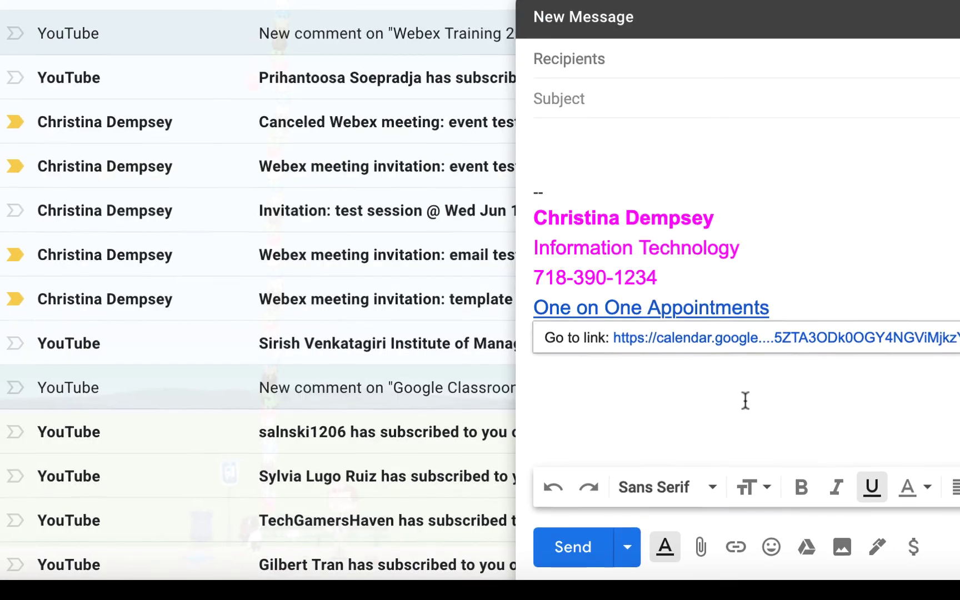
left_click(745, 400)
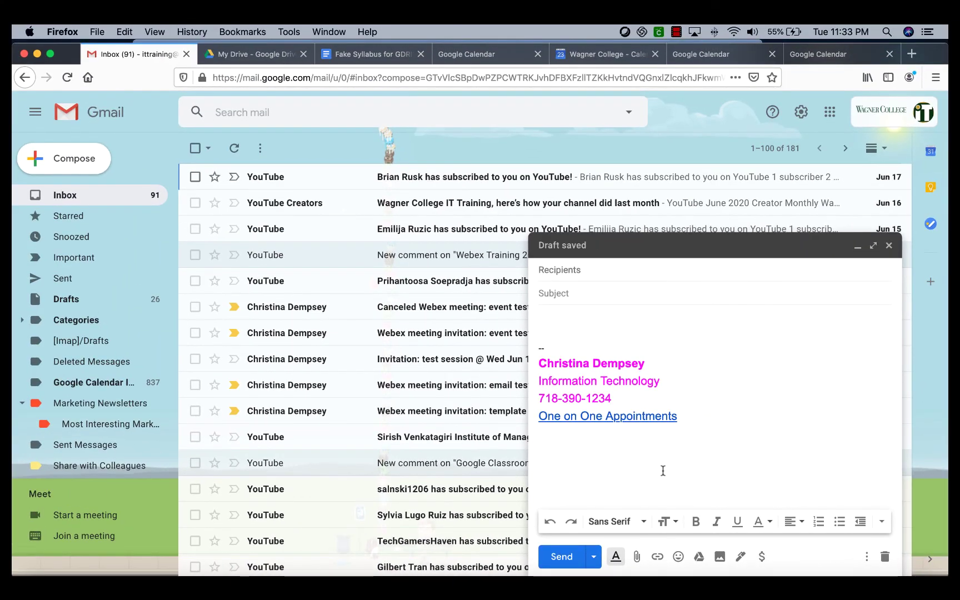